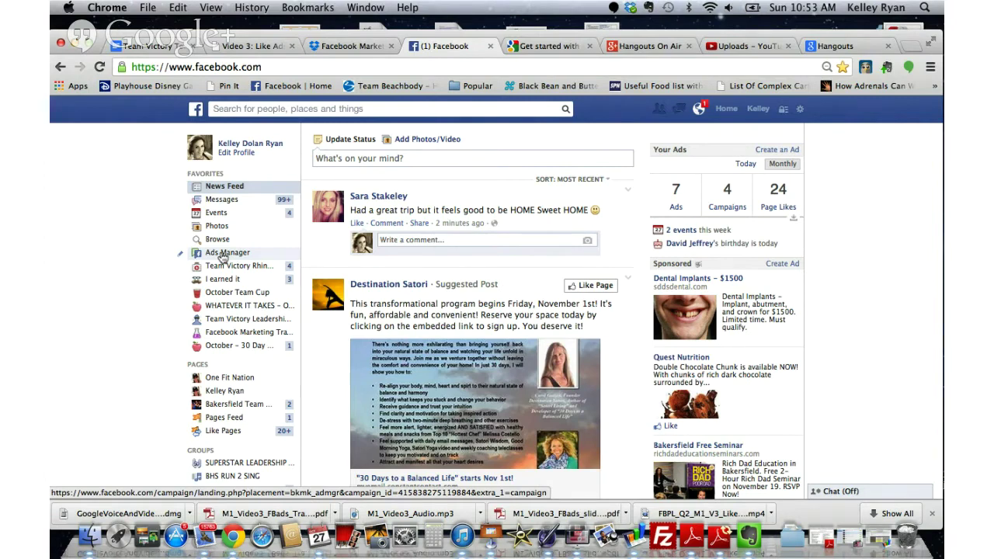
Step: Open the One Fit Nation page from the sidebar and scroll past the cover photo to its posts
click(224, 384)
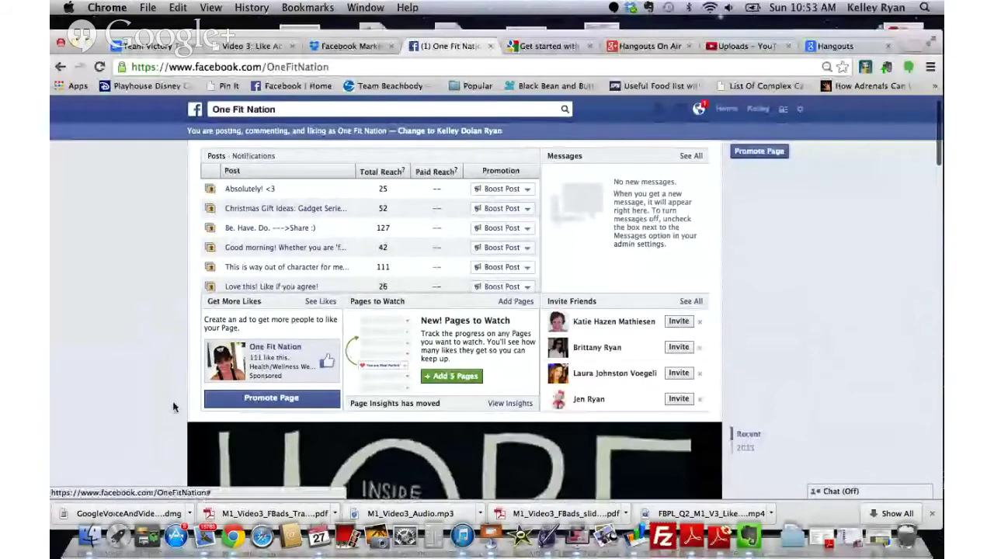
scroll(173, 407, down, 3)
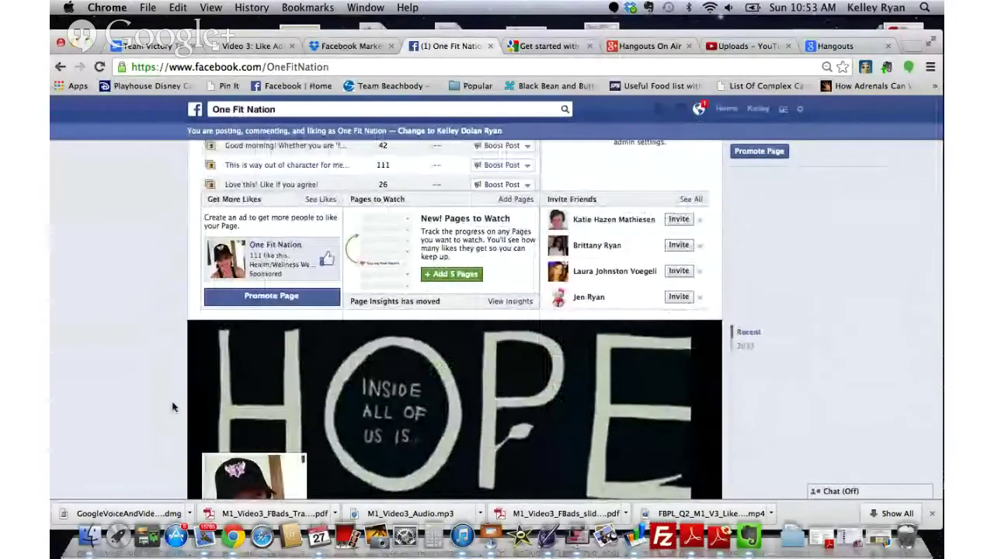
scroll(173, 406, down, 1)
scroll(173, 406, down, 5)
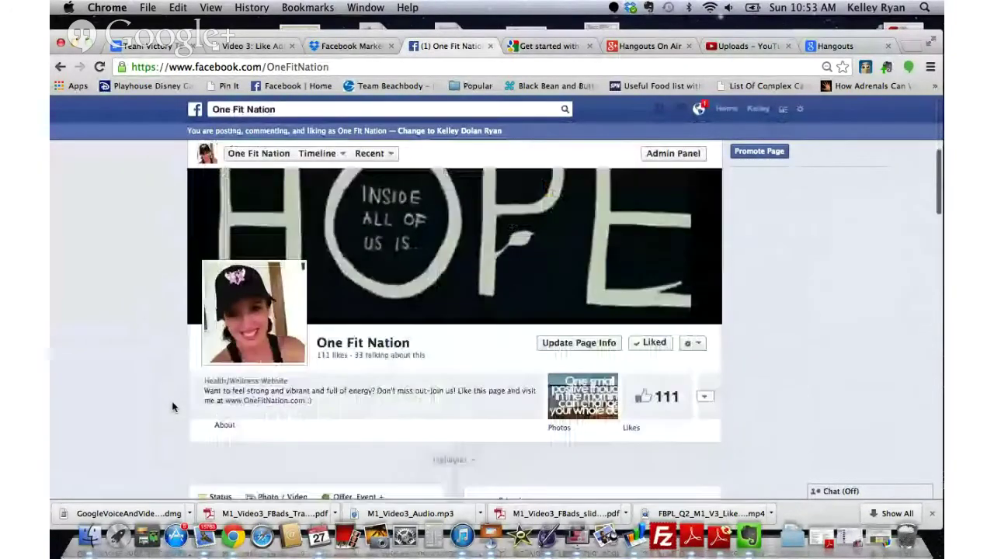
scroll(174, 406, down, 10)
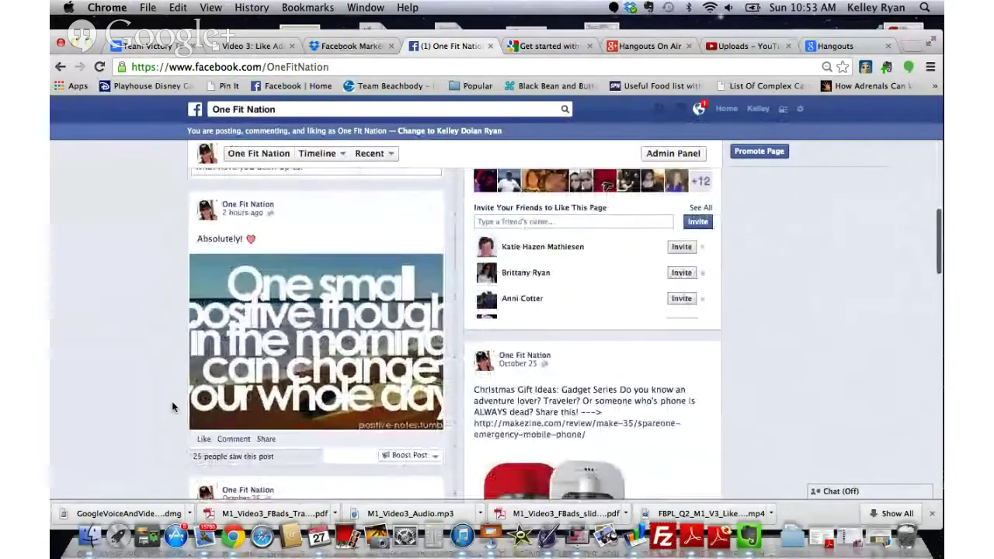
scroll(173, 407, down, 1)
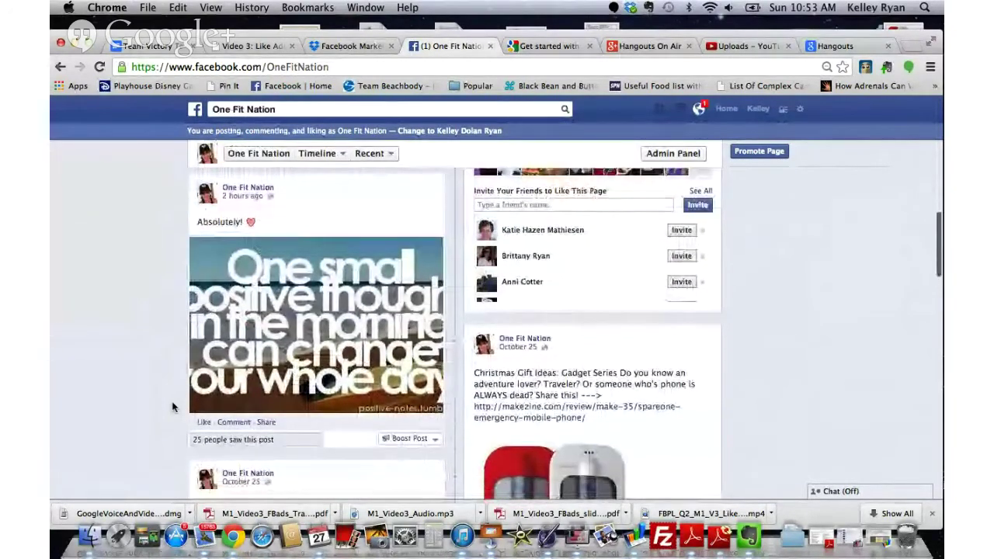
Step: Open and close one post's boost settings, then open another post's boost: women 25–55, US/Canada/UK, $200
click(400, 440)
scroll(397, 441, down, 5)
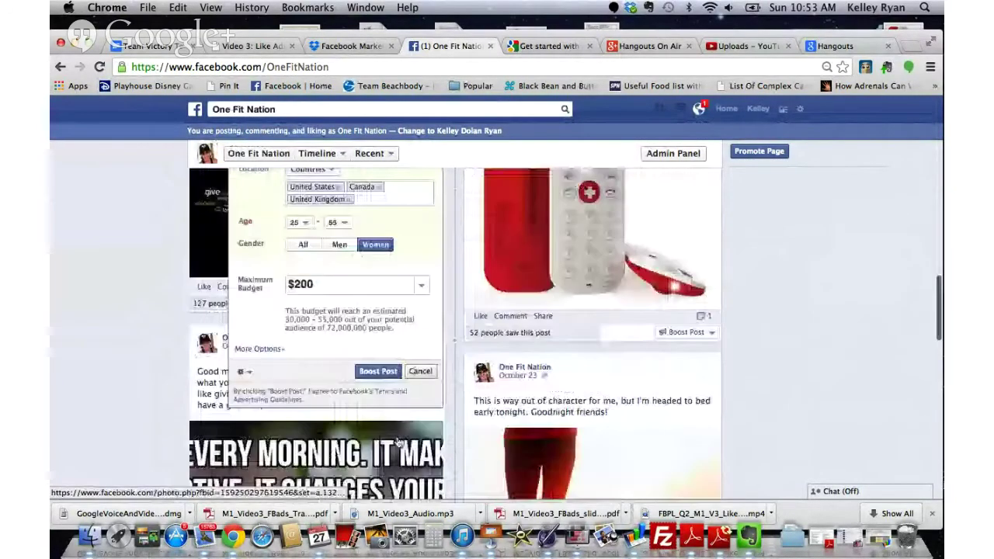
click(420, 371)
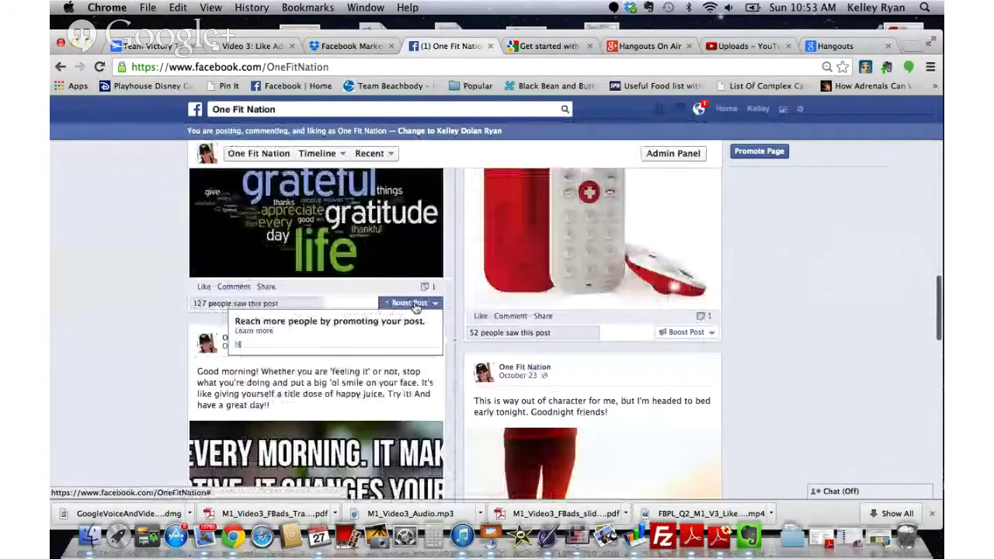
click(413, 304)
scroll(414, 307, down, 5)
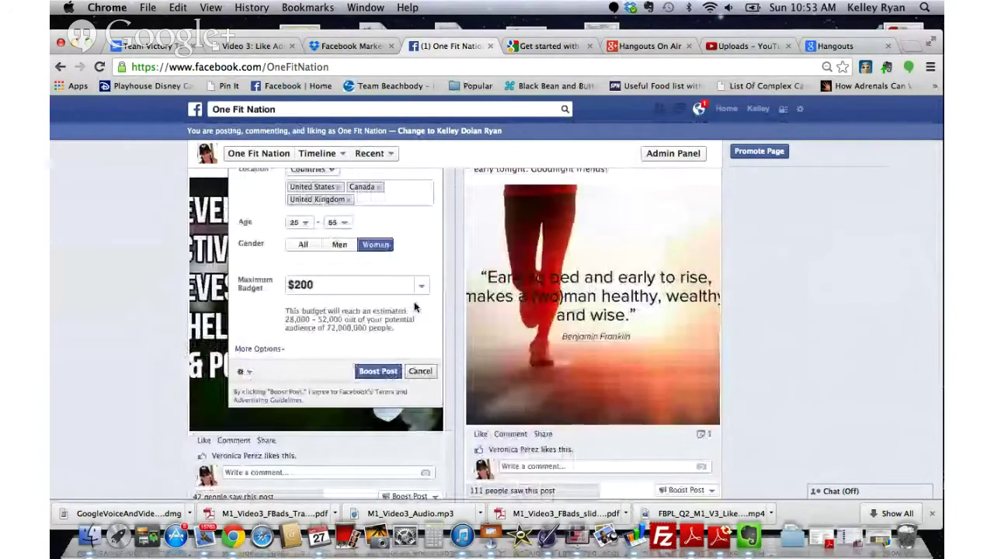
scroll(414, 307, up, 2)
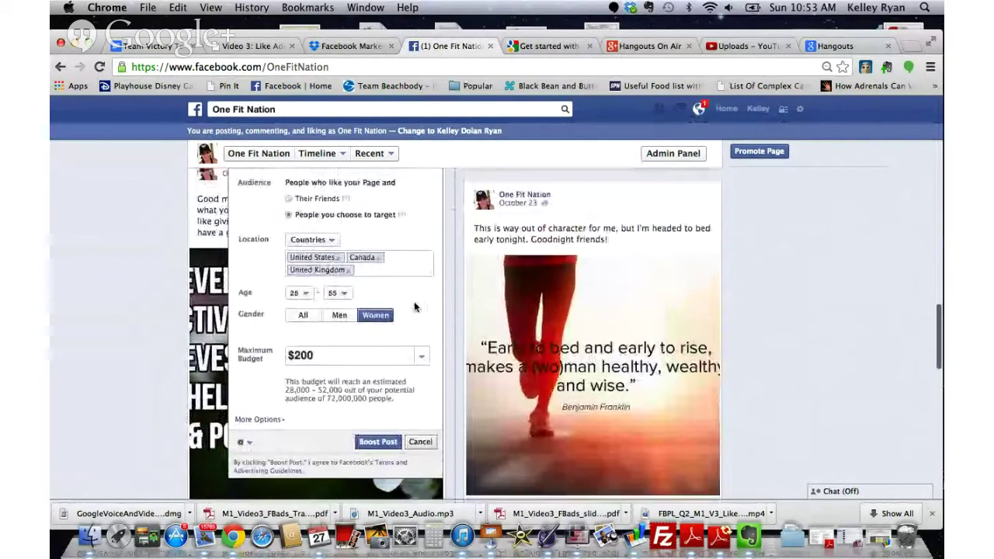
scroll(414, 307, up, 1)
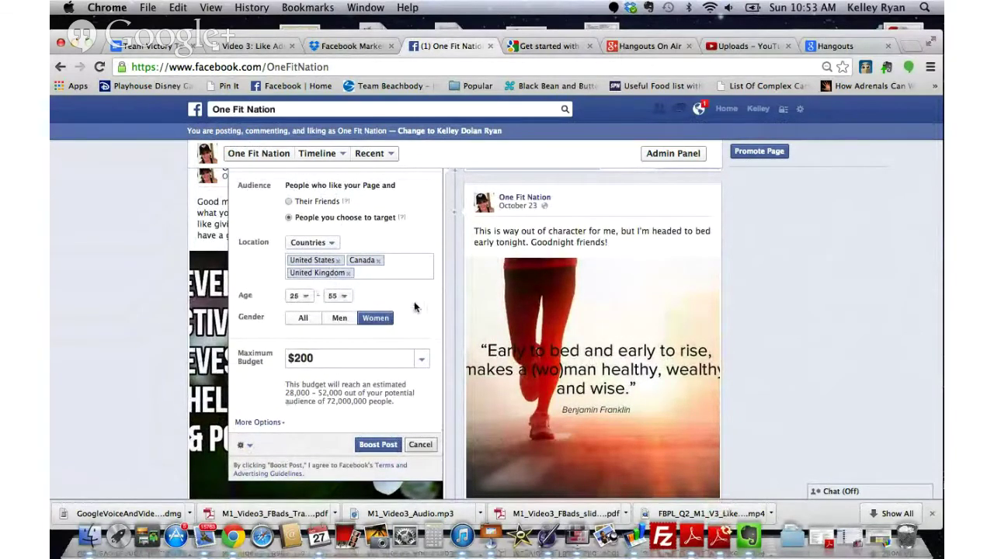
scroll(414, 307, up, 1)
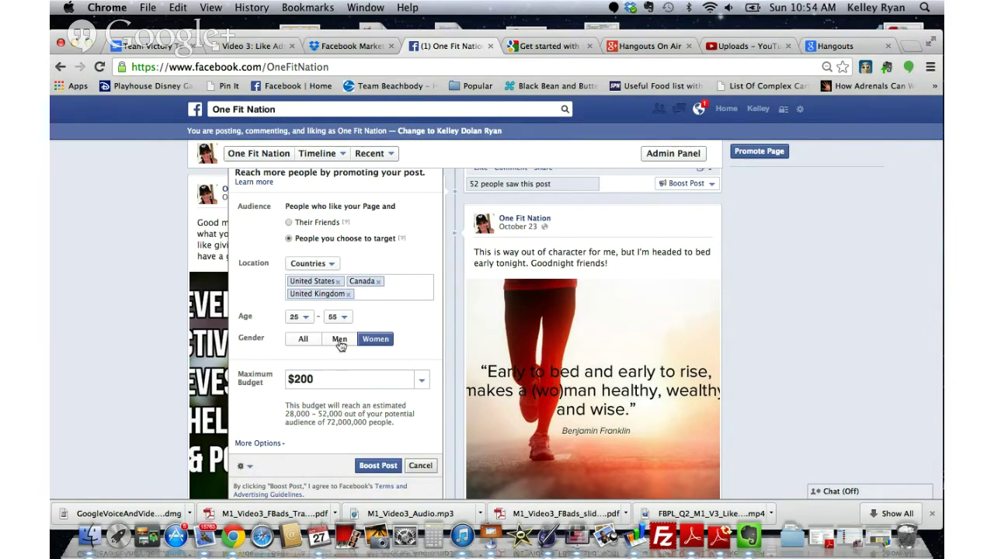
Step: Change the boost's maximum budget from $200 to $5
scroll(392, 353, down, 1)
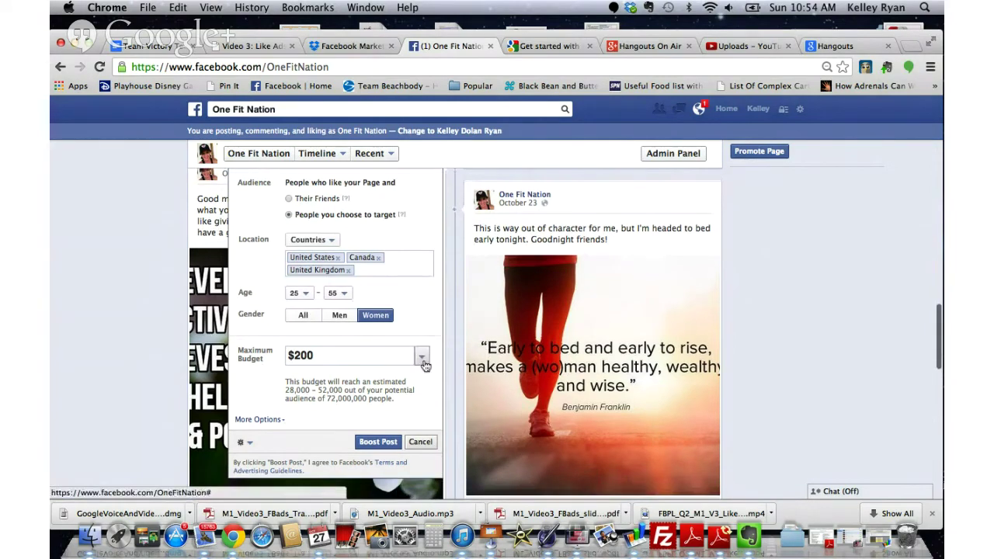
click(422, 358)
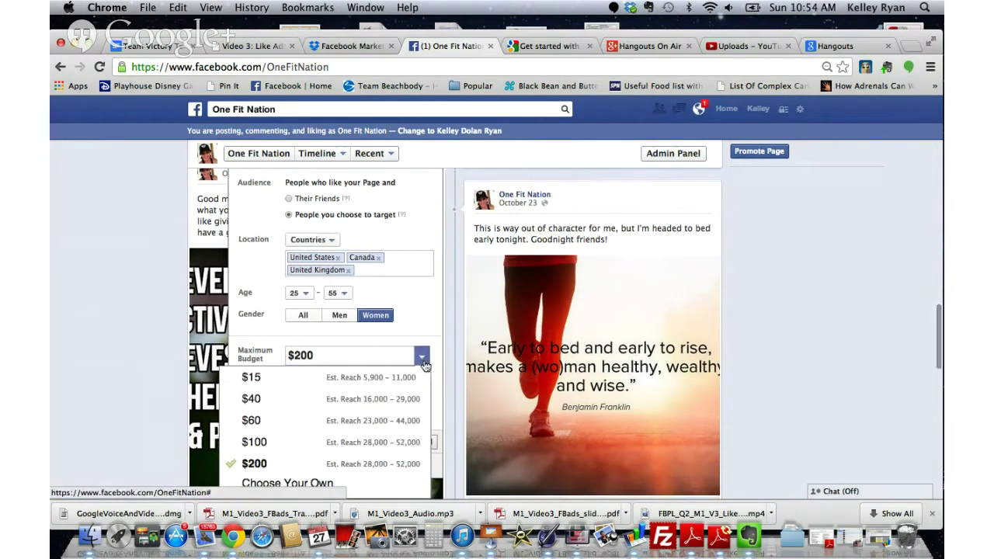
click(332, 354)
key(BackSpace)
key(BackSpace)
key(BackSpace)
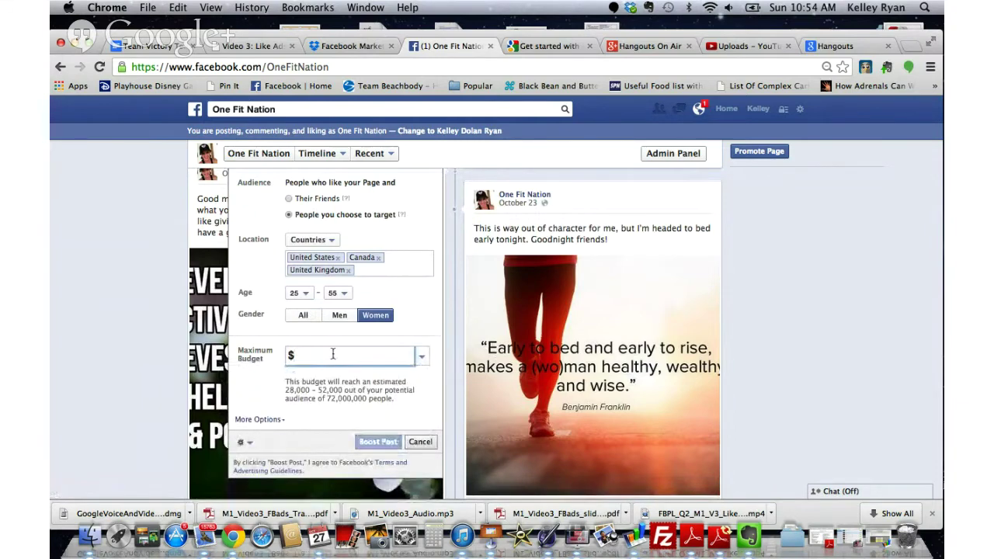
text(5)
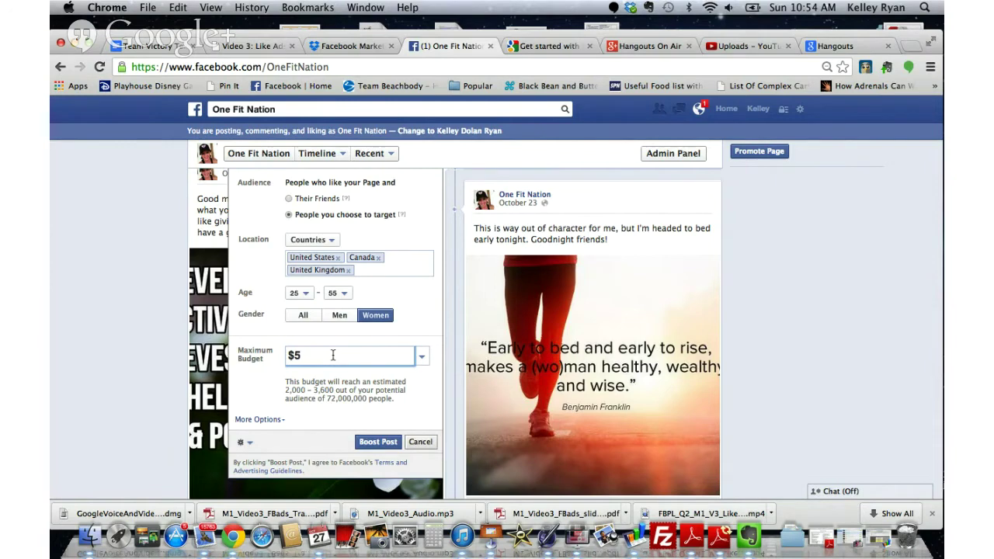
Step: Check the smaller reach estimate, then cancel the boost without running it
scroll(332, 354, down, 1)
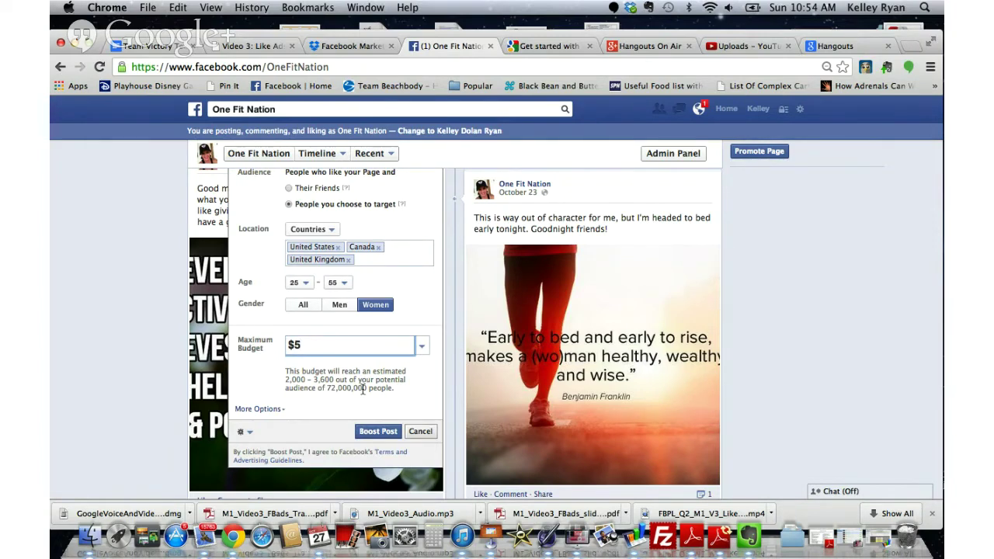
scroll(362, 389, up, 1)
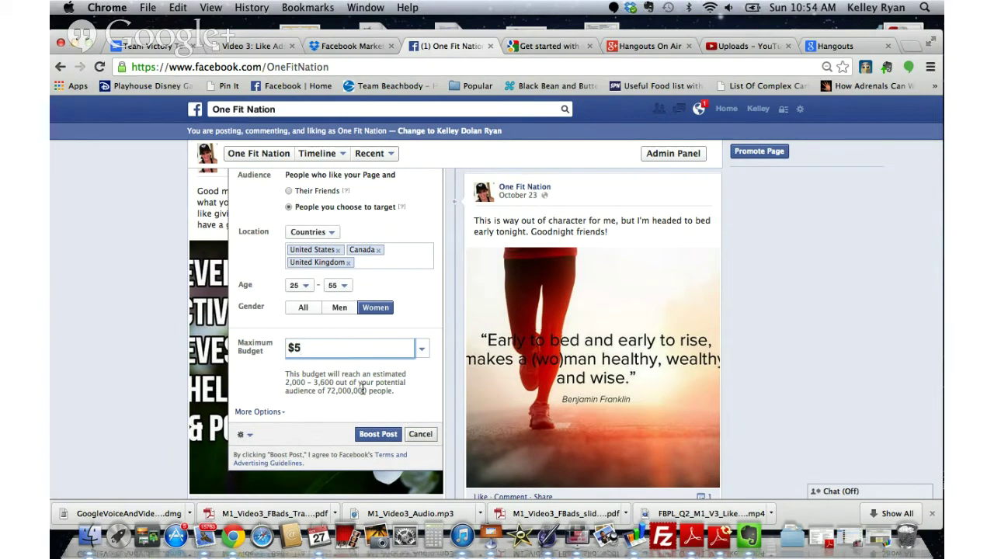
click(418, 435)
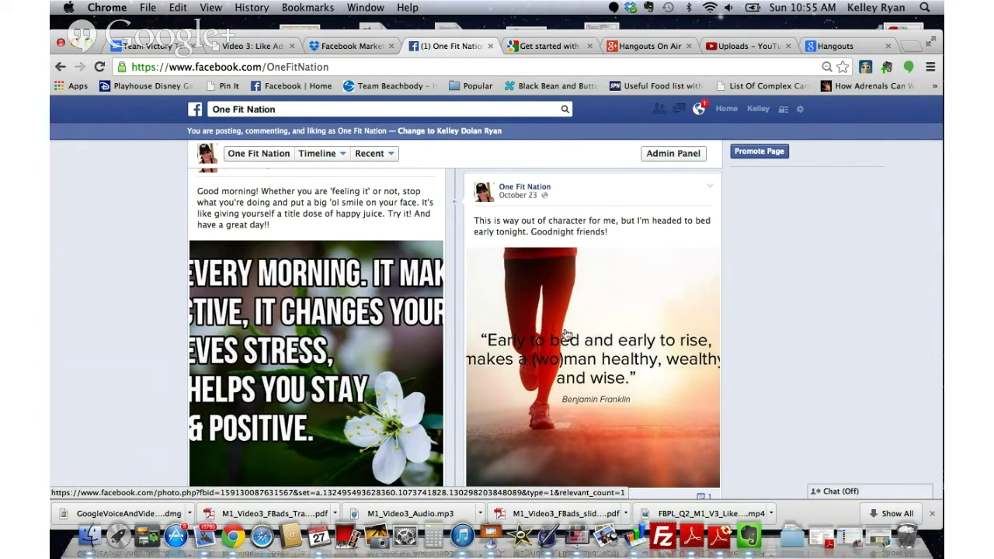
Step: Go from the News Feed into Ads Manager and start a new ad with Create an Ad
click(196, 113)
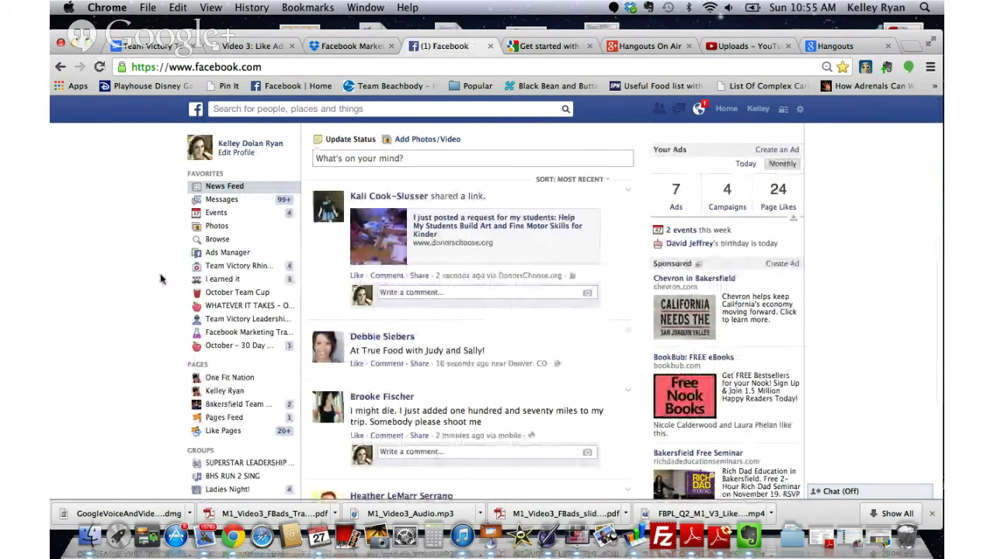
click(231, 254)
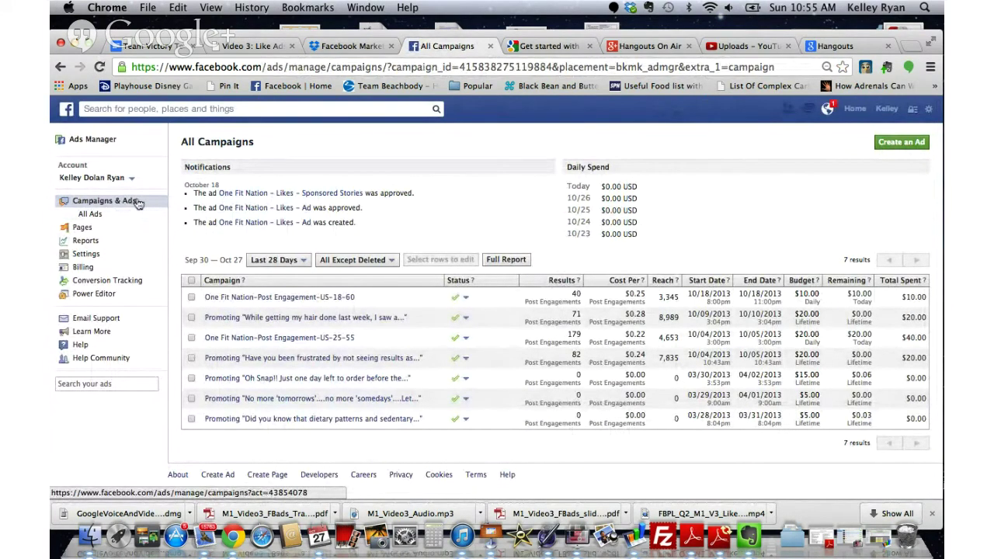
click(894, 148)
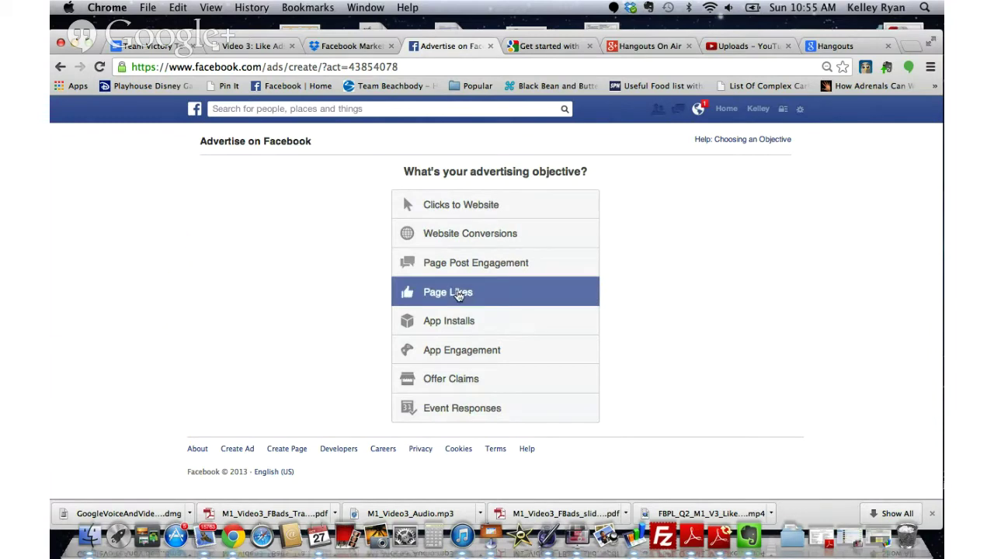
Step: Choose Page Likes for One Fit Nation and review the HOPE image and ad text preview
click(458, 295)
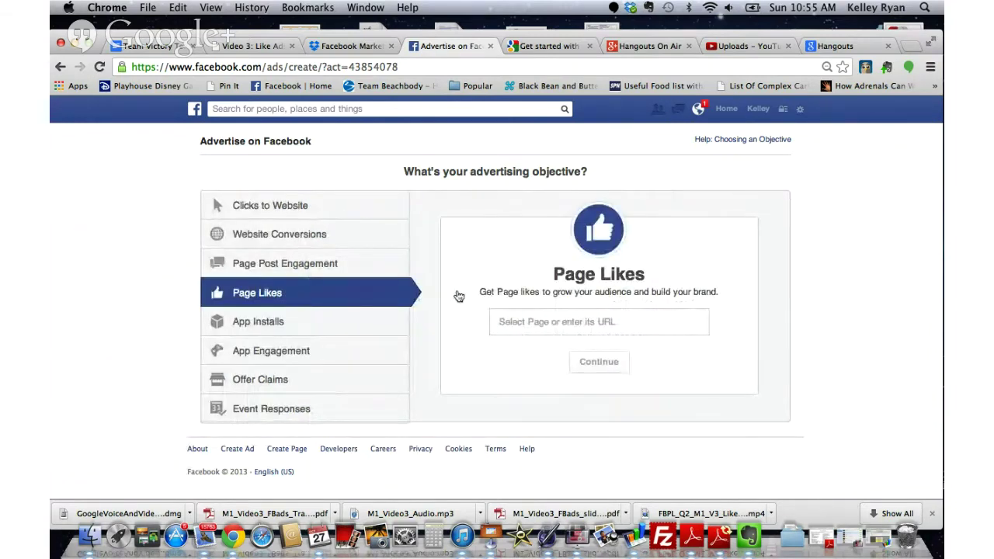
click(551, 322)
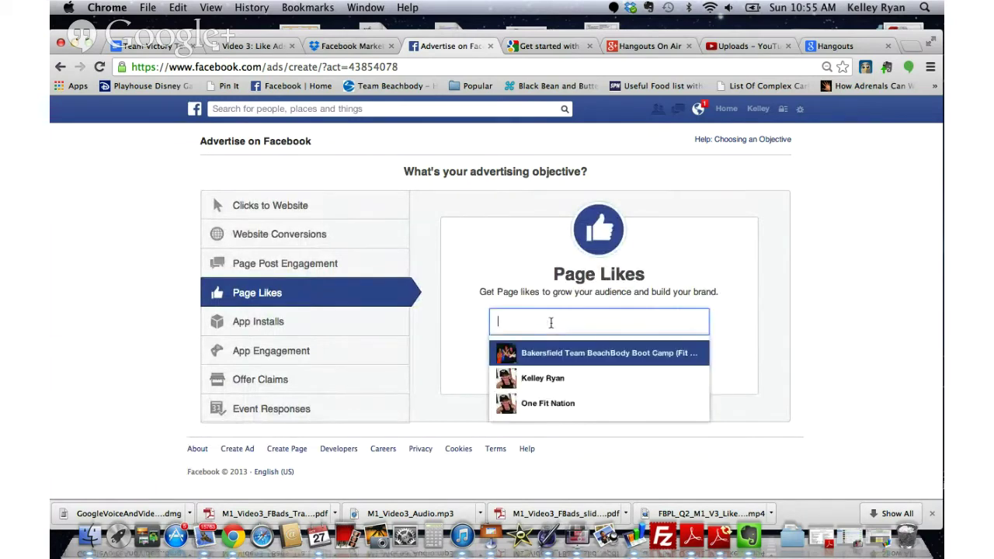
click(546, 404)
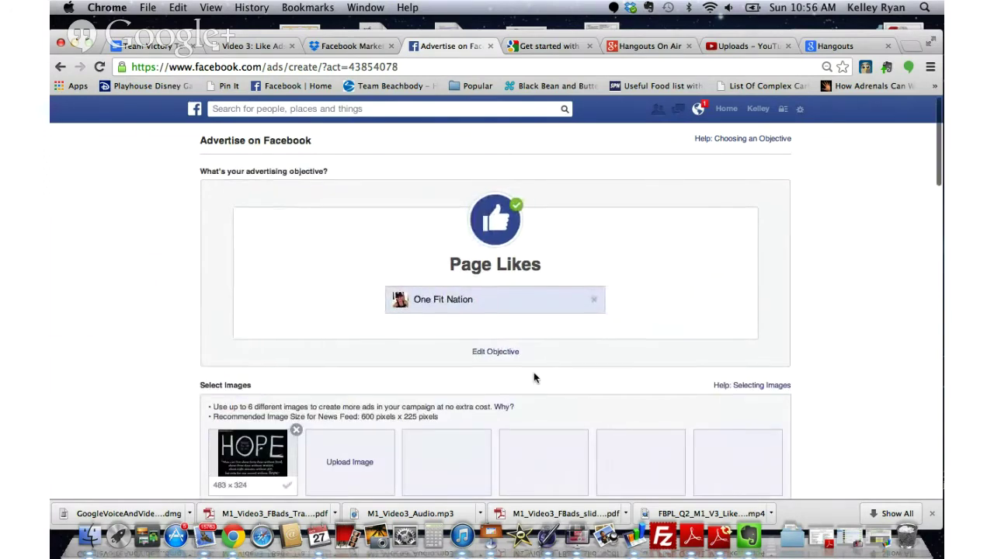
scroll(533, 378, down, 3)
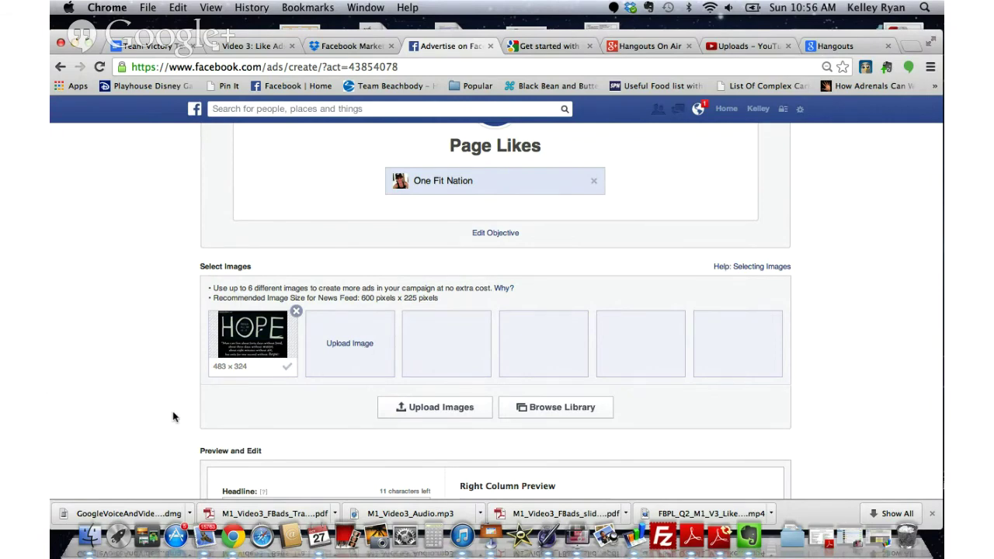
scroll(172, 417, down, 1)
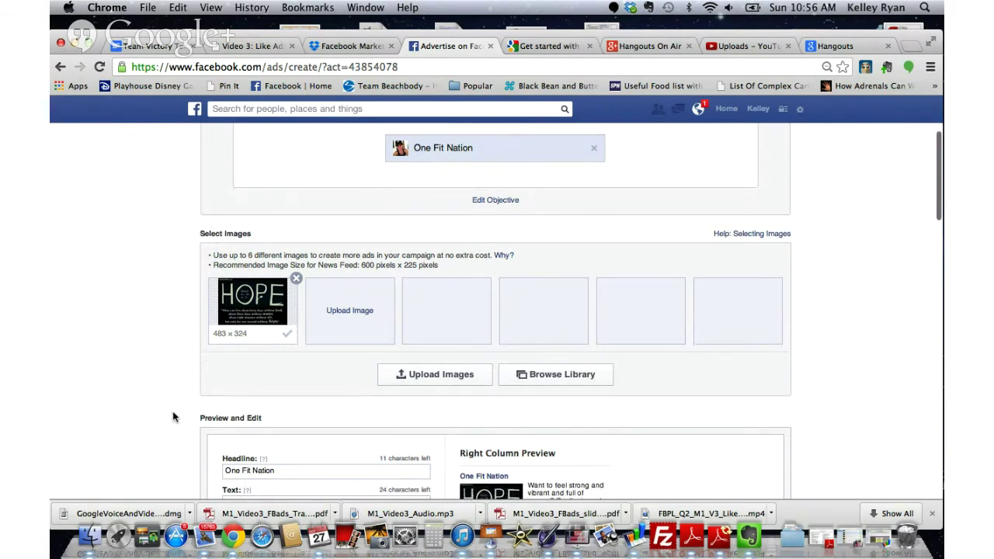
scroll(173, 417, down, 4)
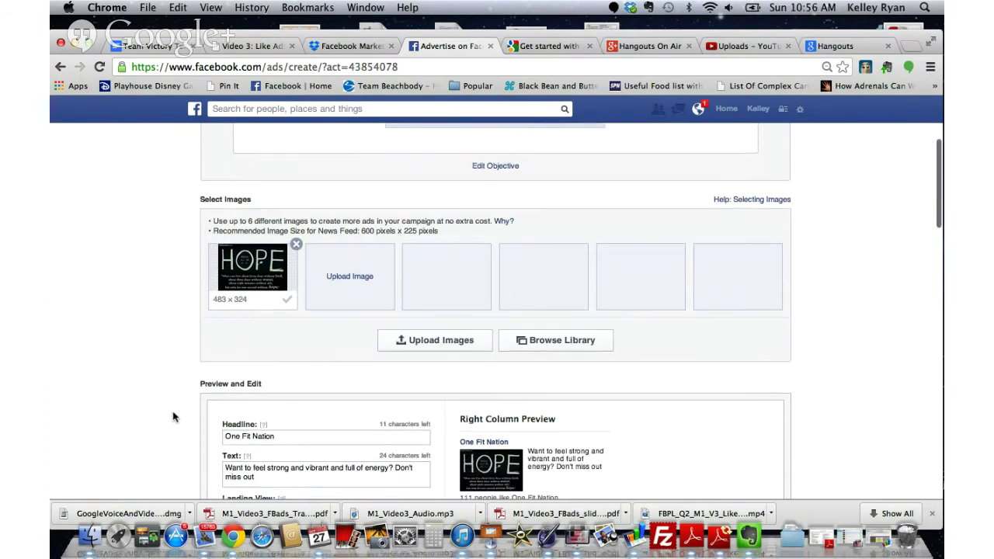
scroll(173, 417, down, 2)
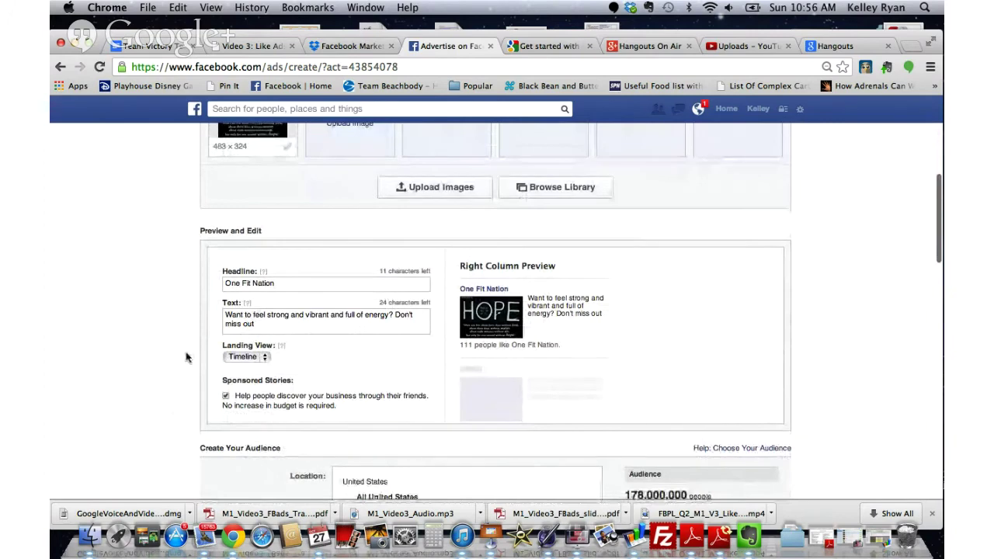
Step: Set the ad audience's minimum age to 18
scroll(186, 357, down, 3)
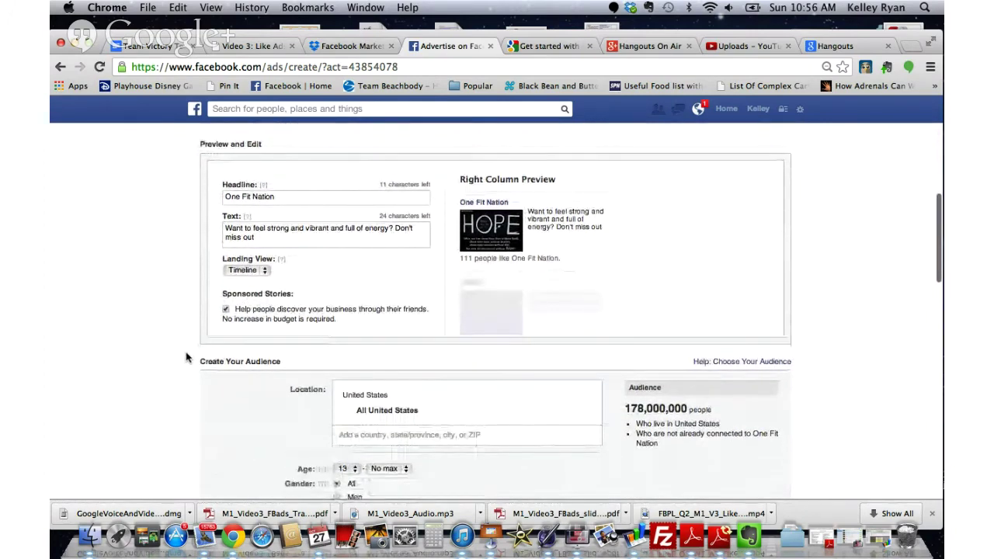
scroll(187, 357, down, 1)
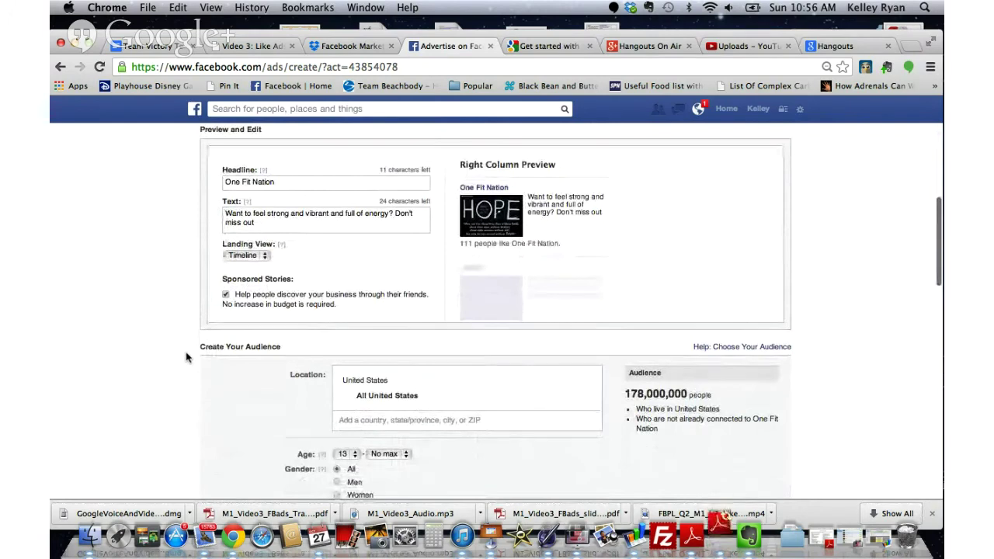
scroll(187, 357, down, 5)
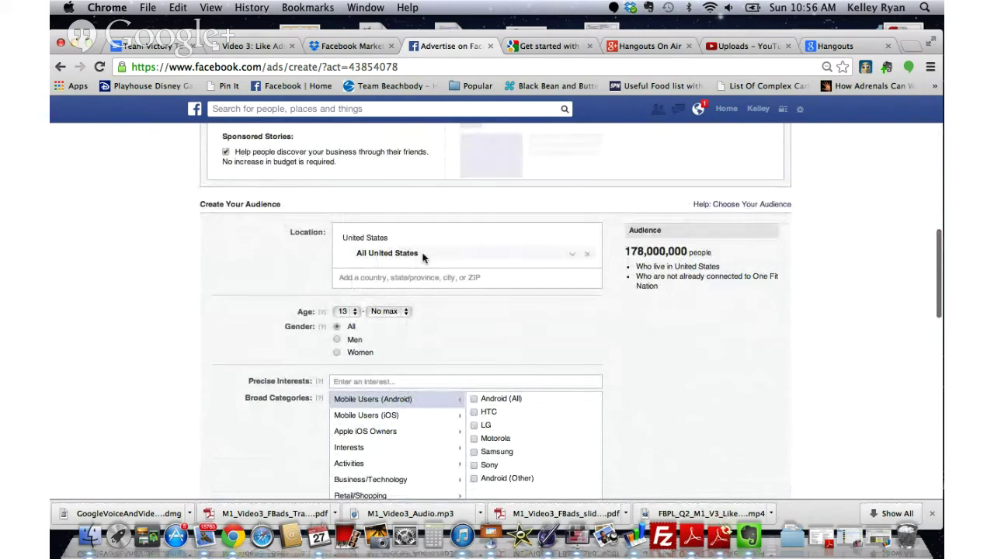
scroll(95, 371, down, 1)
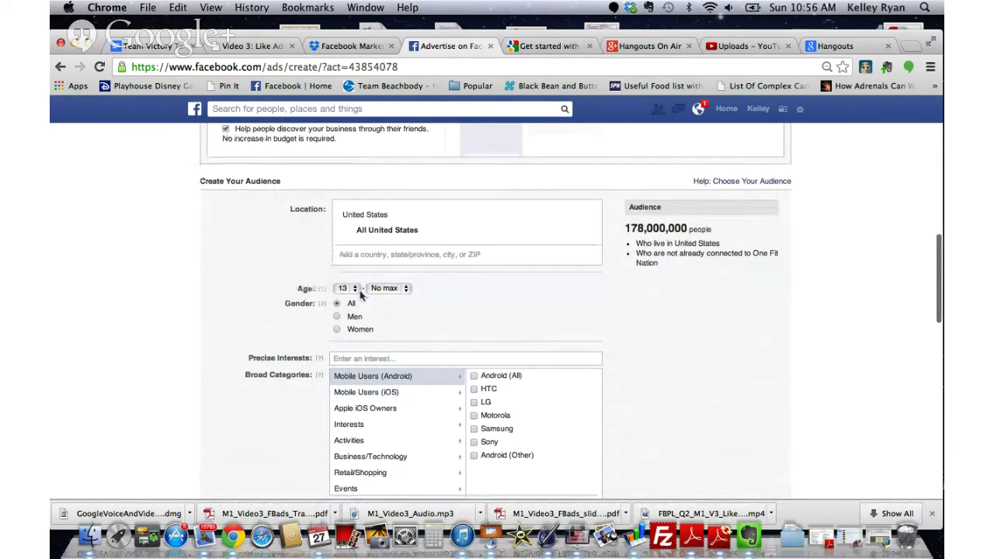
click(351, 288)
click(348, 341)
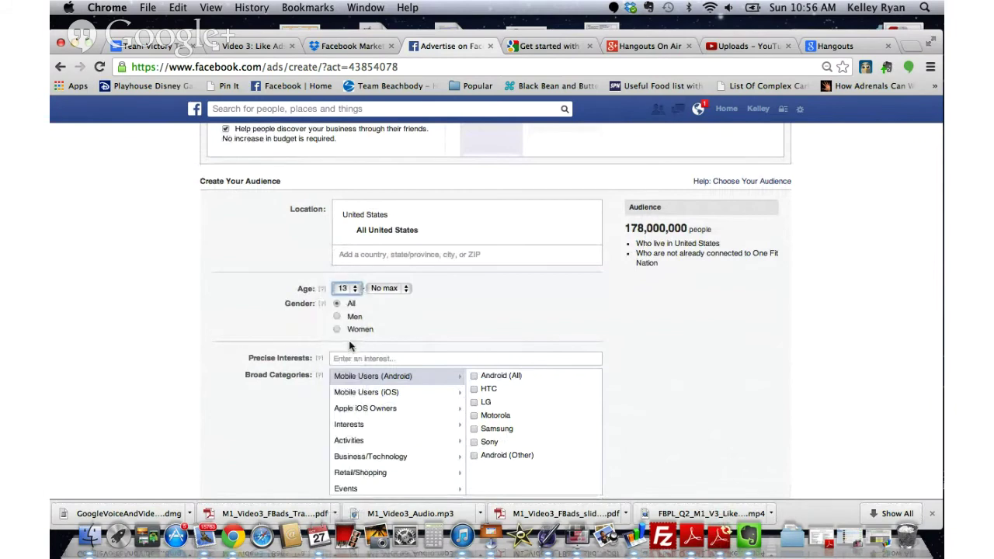
Step: Review the ad form down to Place Order at $10.00 per day, then switch to Google+ Hangouts
scroll(246, 348, down, 3)
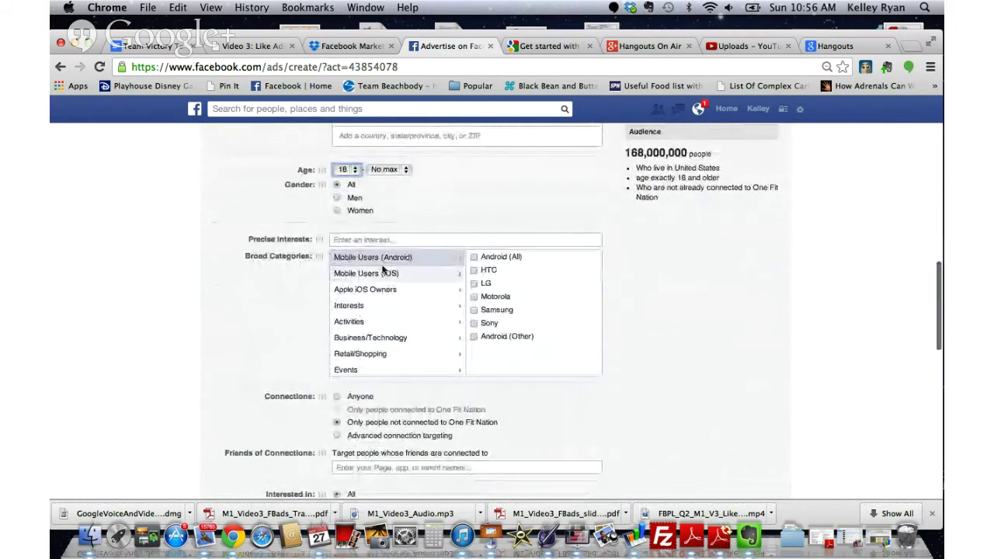
scroll(211, 364, down, 4)
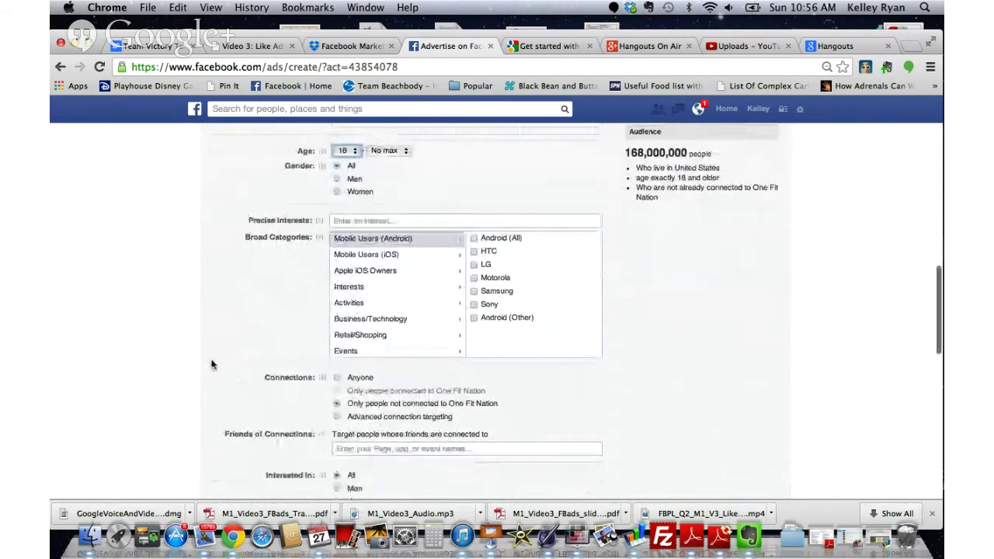
scroll(211, 364, down, 5)
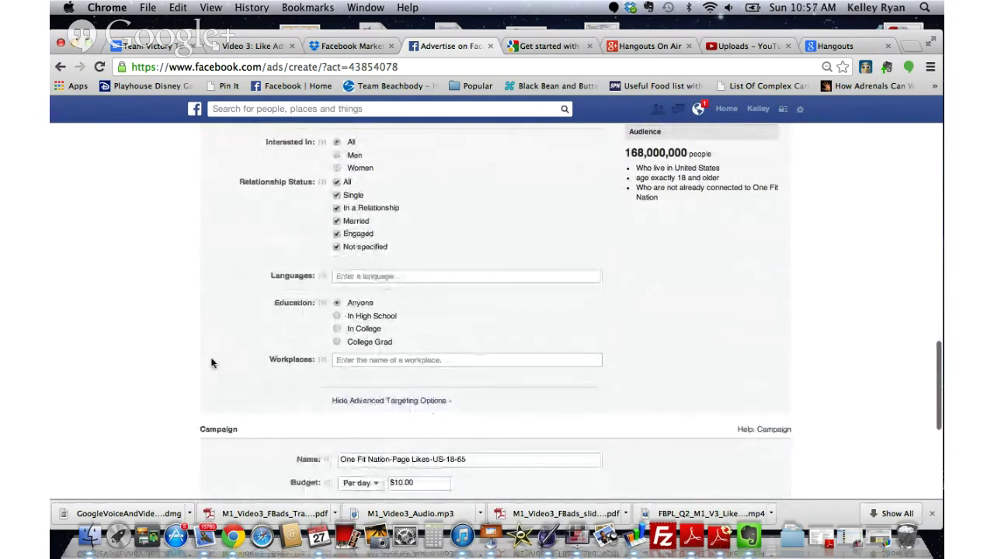
scroll(211, 362, down, 7)
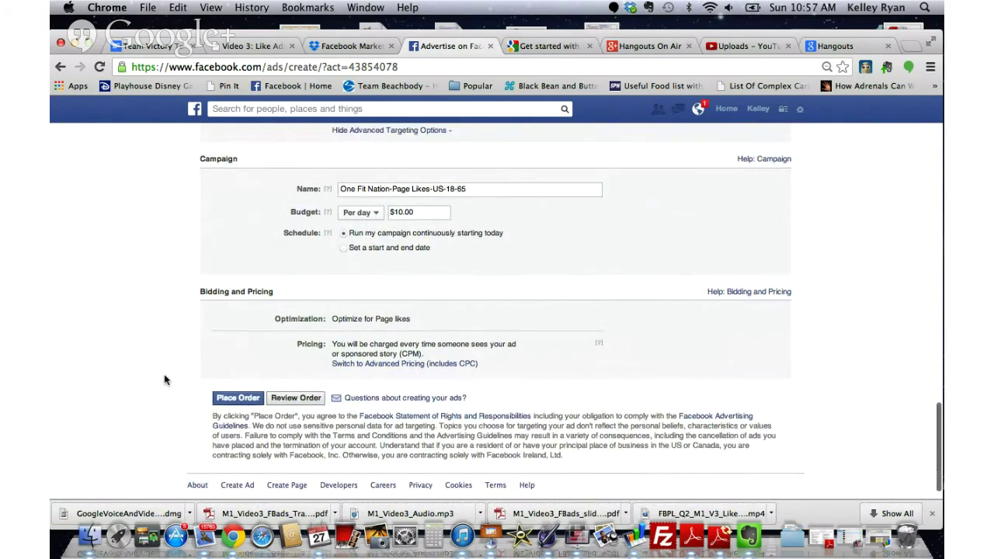
scroll(165, 379, up, 10)
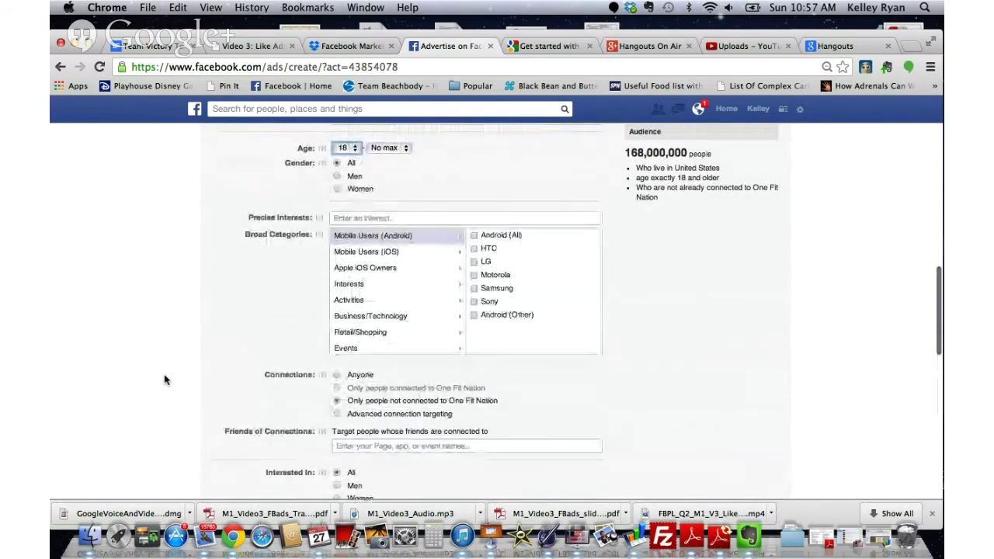
key(super+grave)
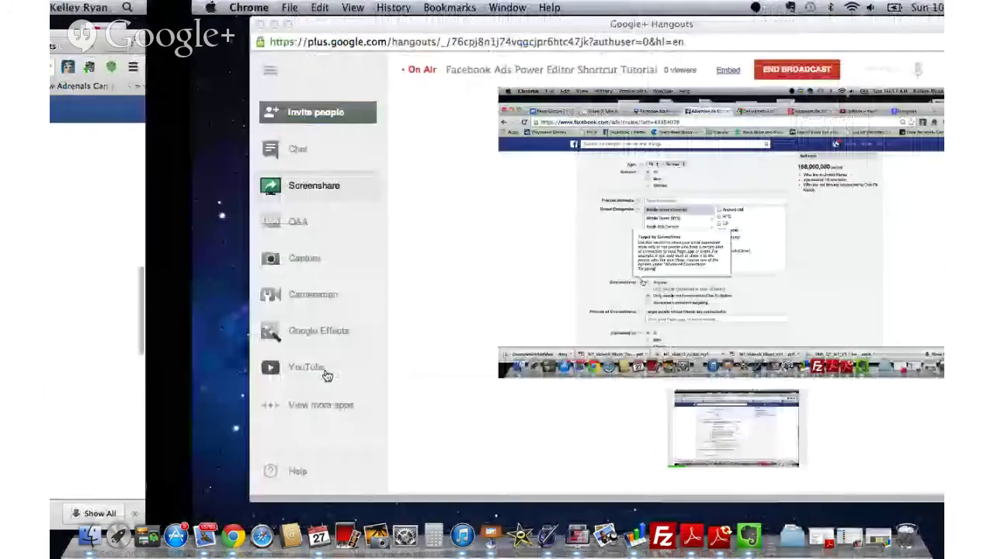